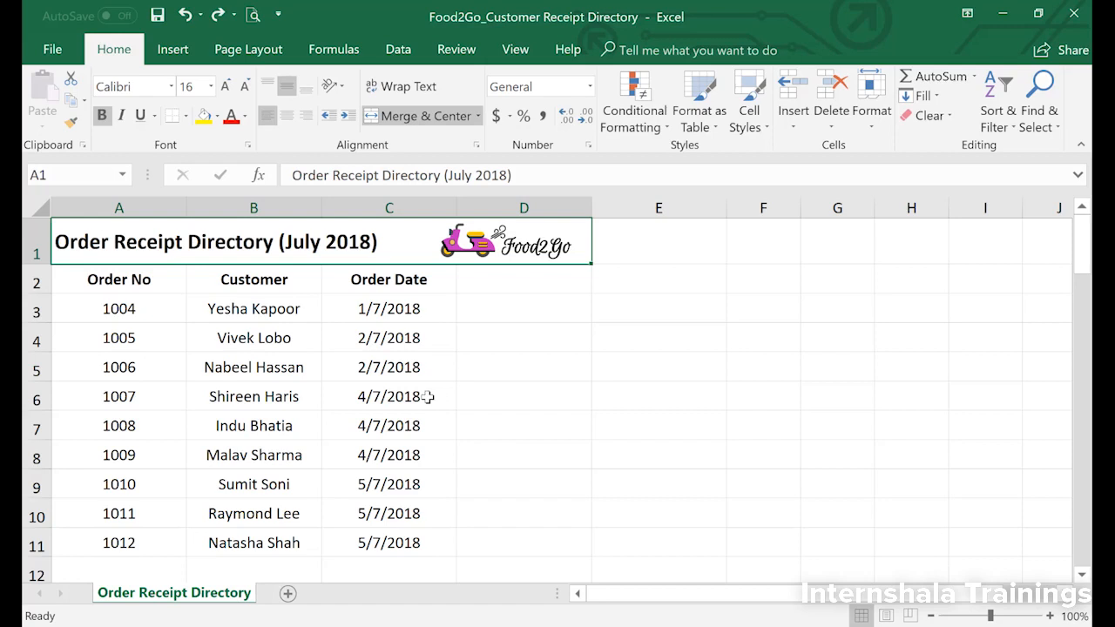
Step: Link the customer name in cell B5 to that customer's workbook in the Food2Go Receipts folder and follow the link
left_click(279, 371)
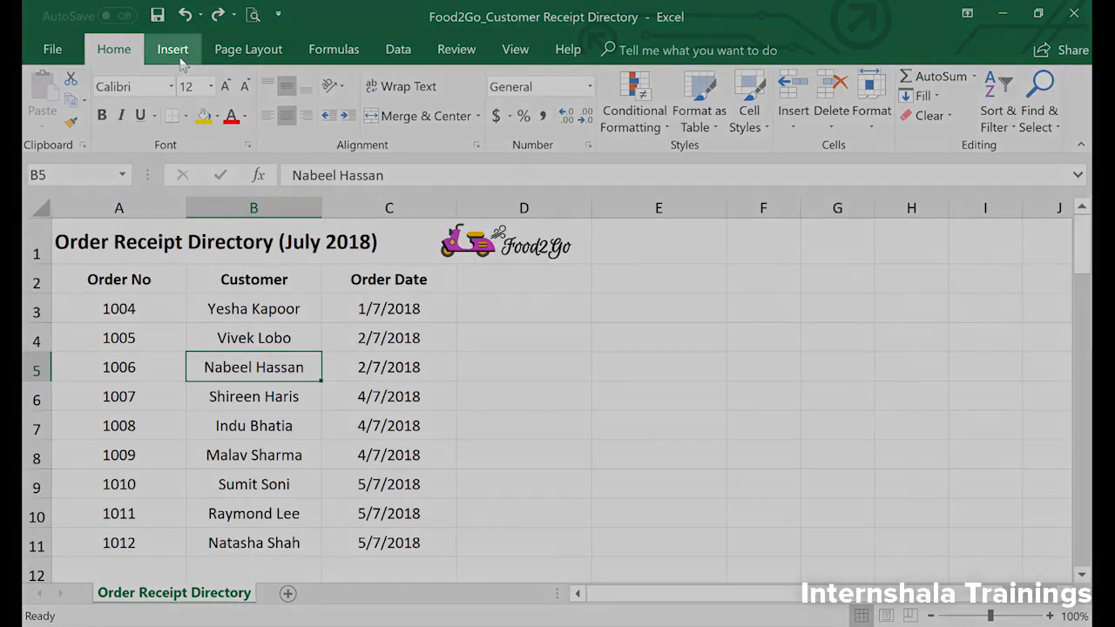
left_click(177, 52)
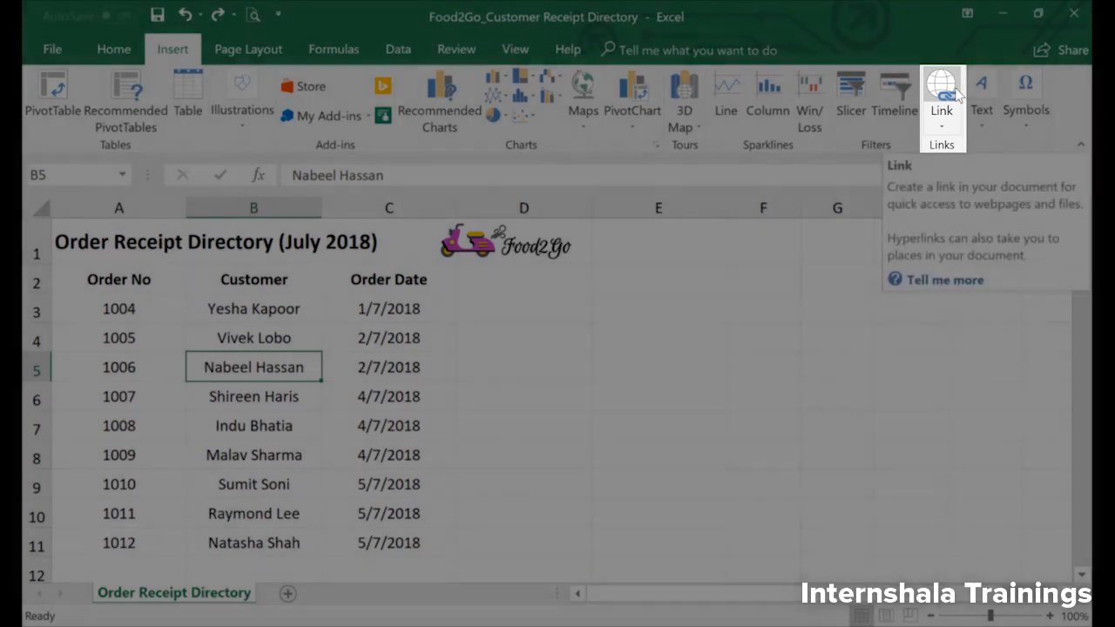
left_click(956, 92)
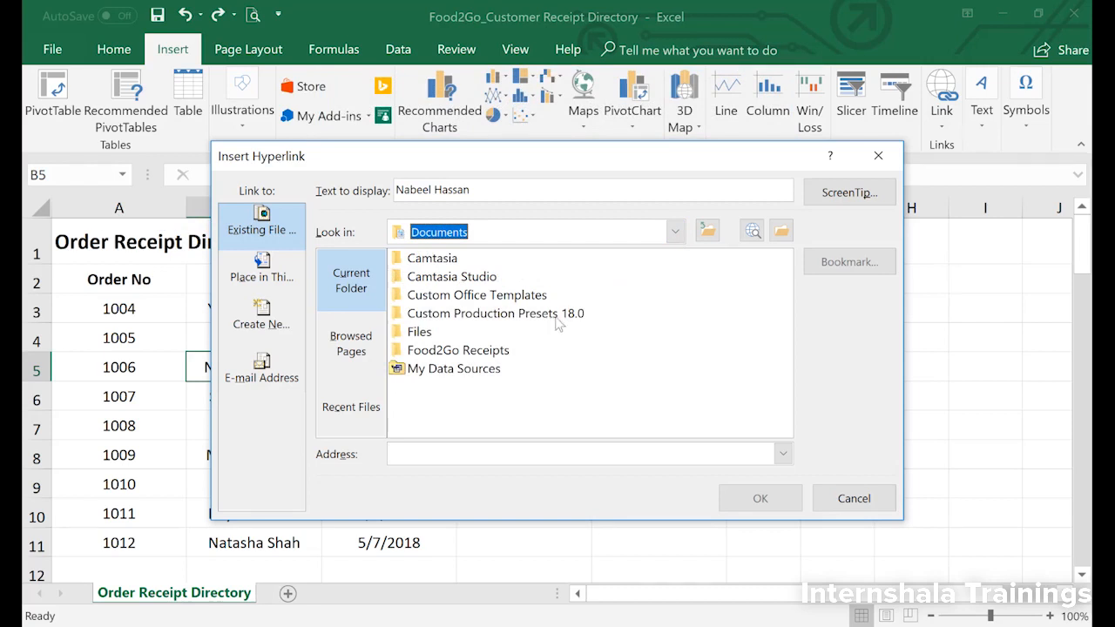
double_click(494, 358)
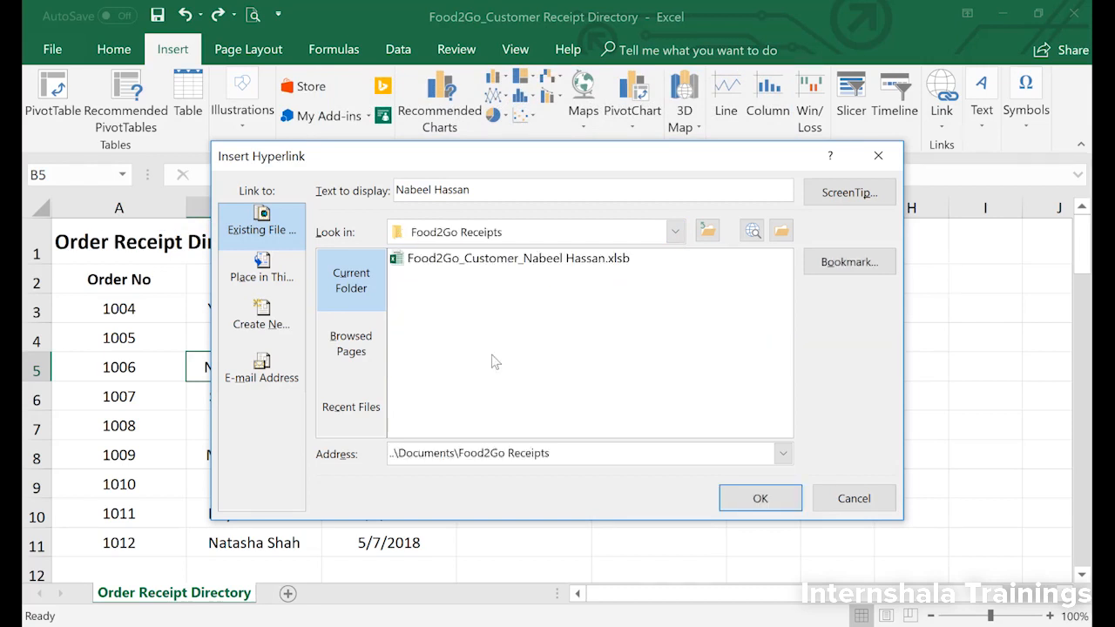
left_click(549, 267)
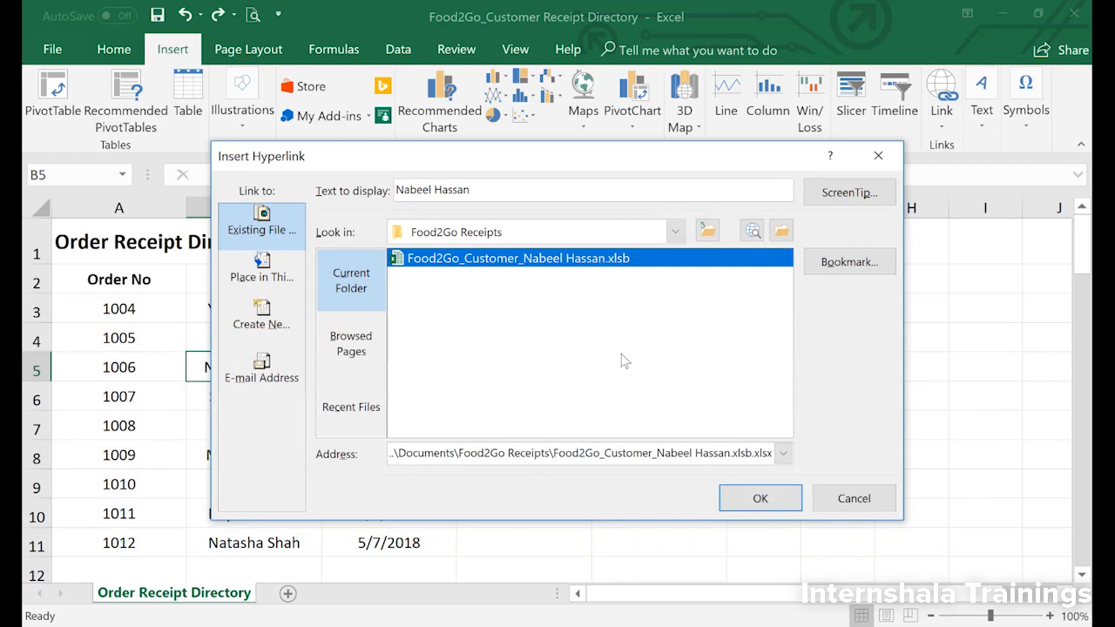
left_click(755, 501)
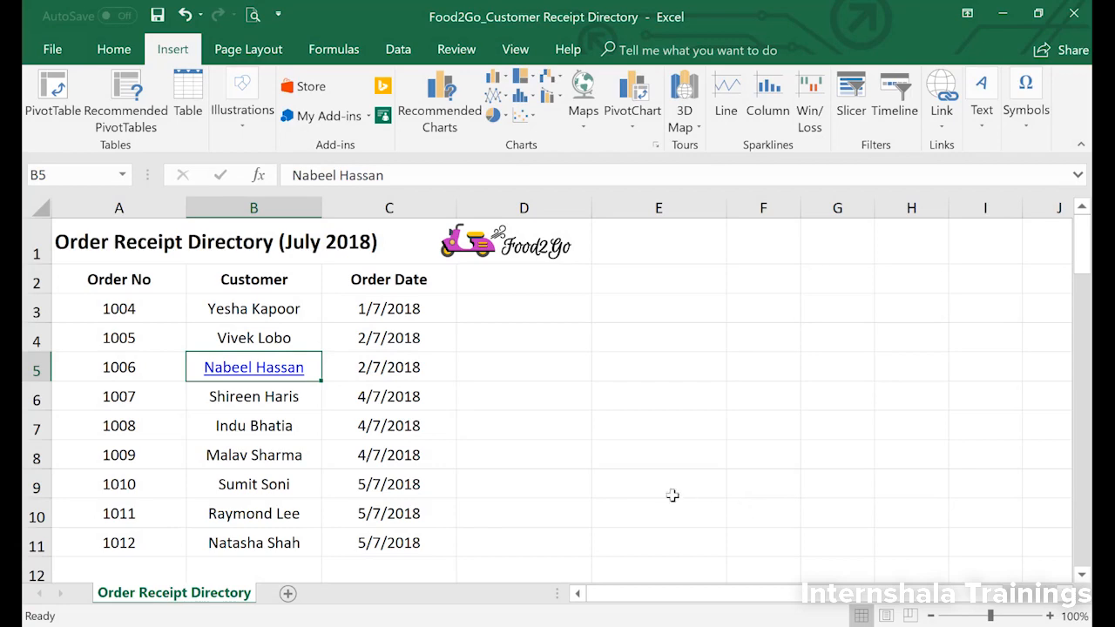
left_click(288, 374)
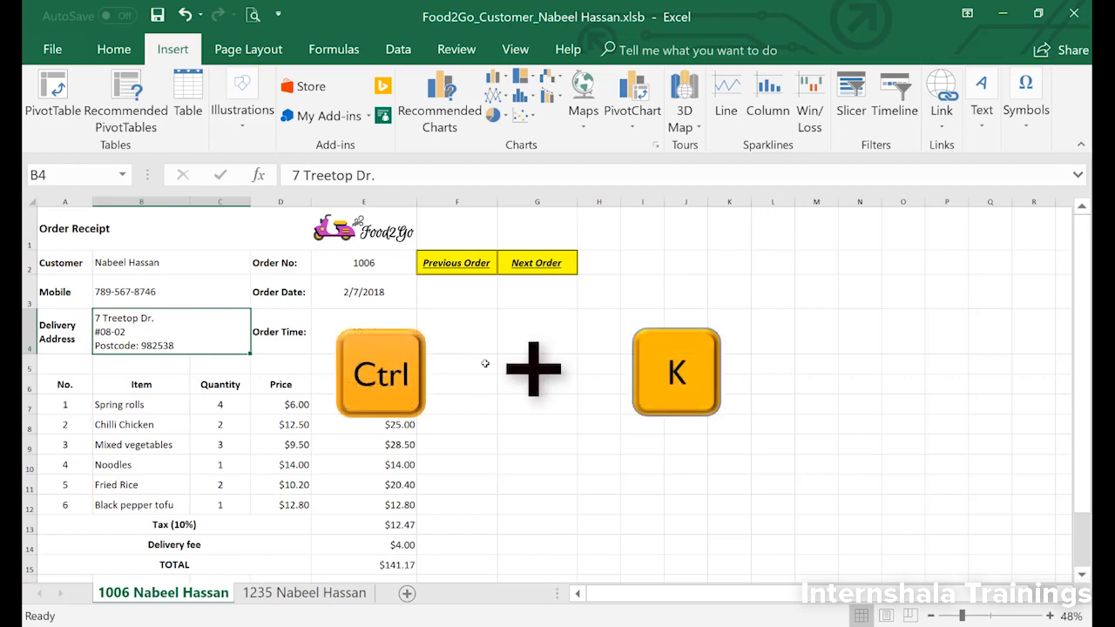
key("ctrl+k")
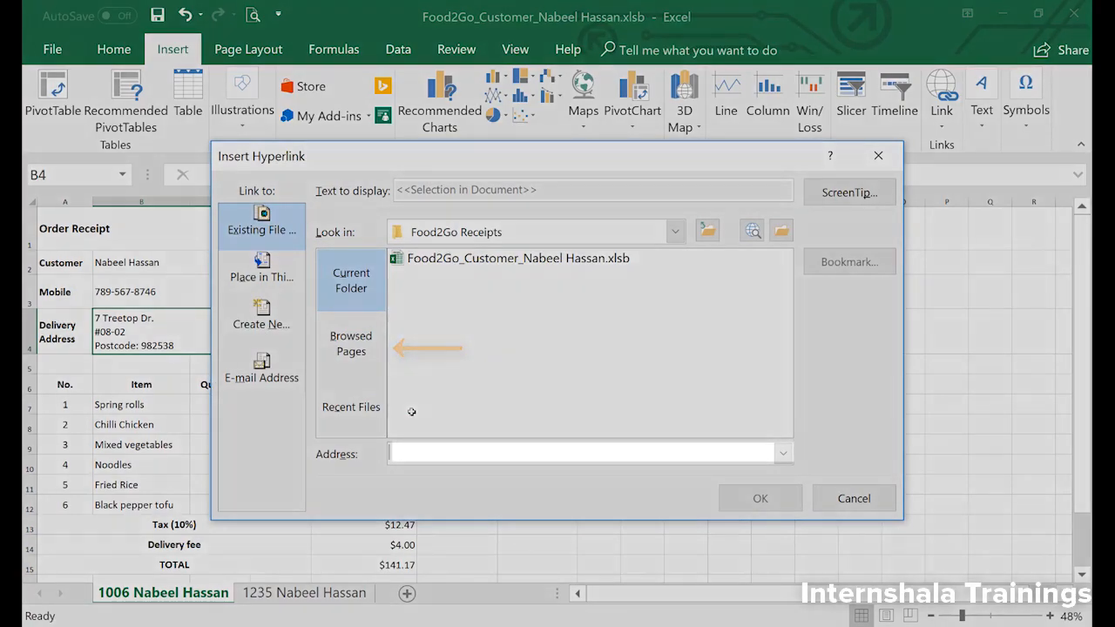
type("http://www.google.com/maps")
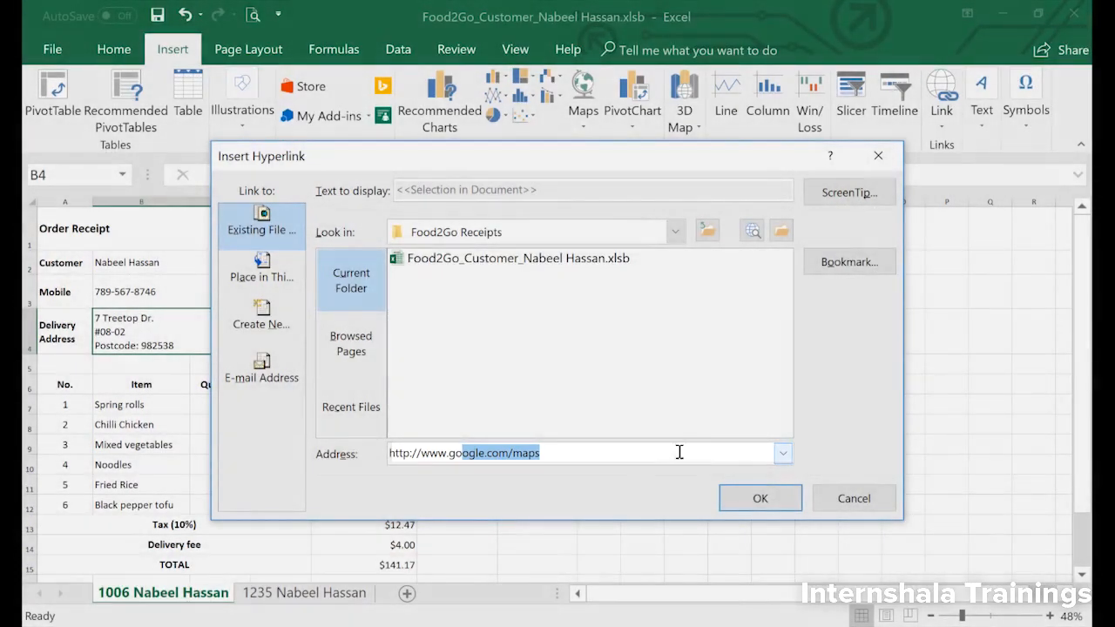
left_click(742, 506)
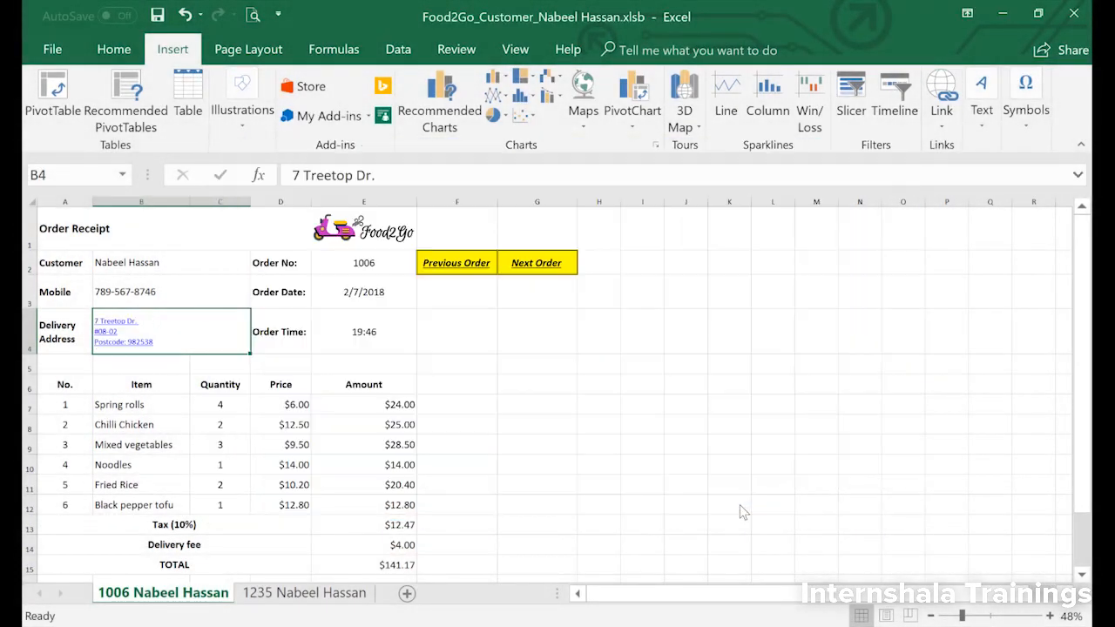
left_click(105, 346)
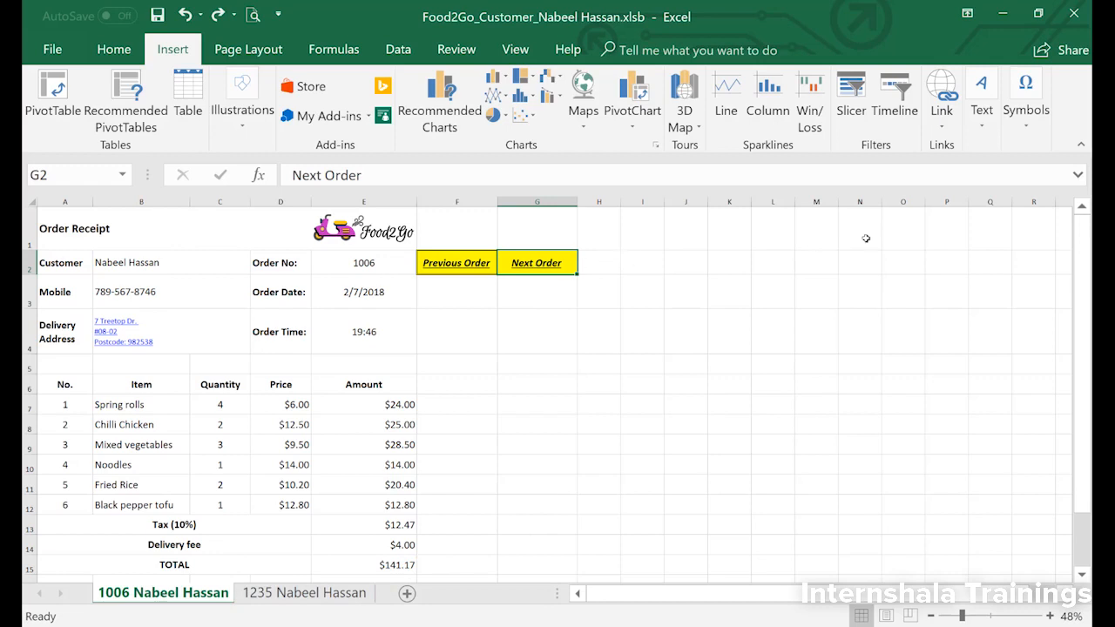
Step: Link the Next Order cell G2 to cell B2 of the customer's second order sheet and follow the link
left_click(941, 98)
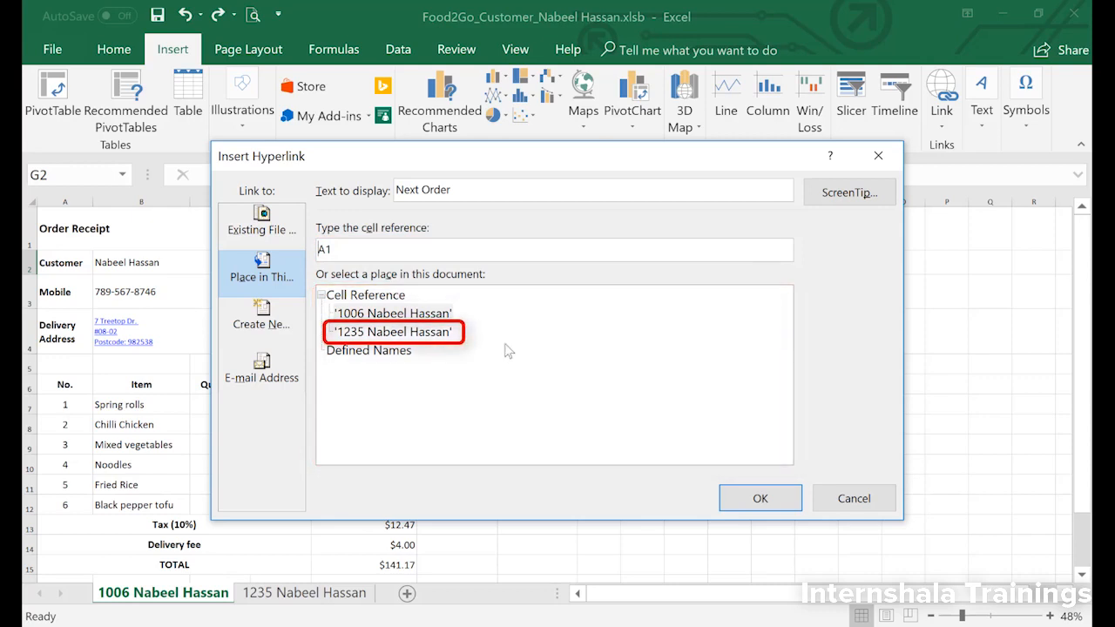
left_click(452, 333)
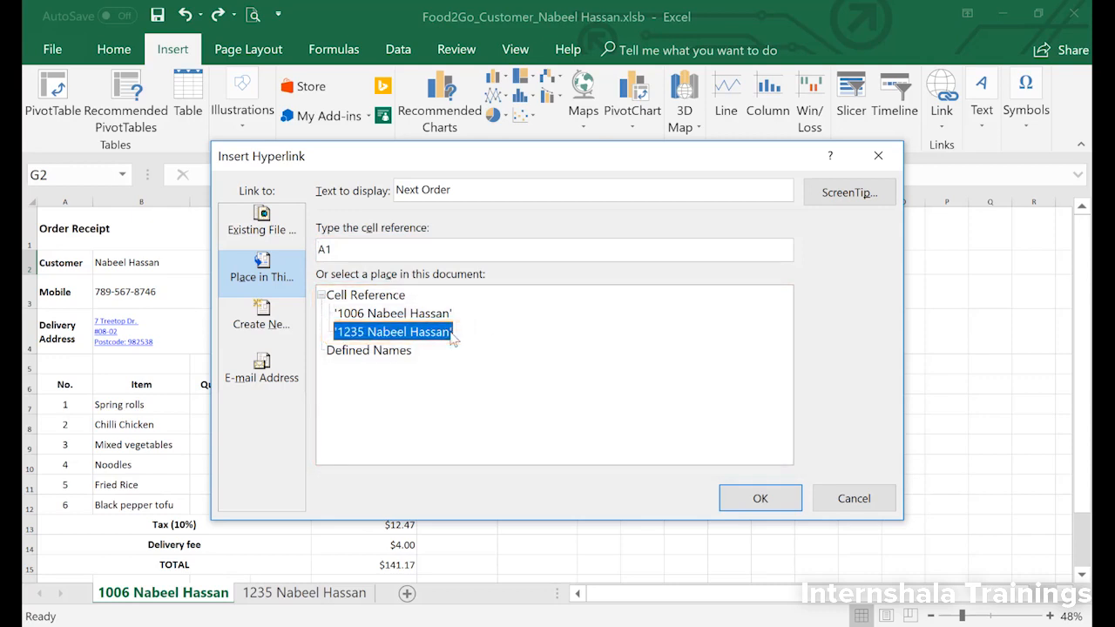
left_click(383, 253)
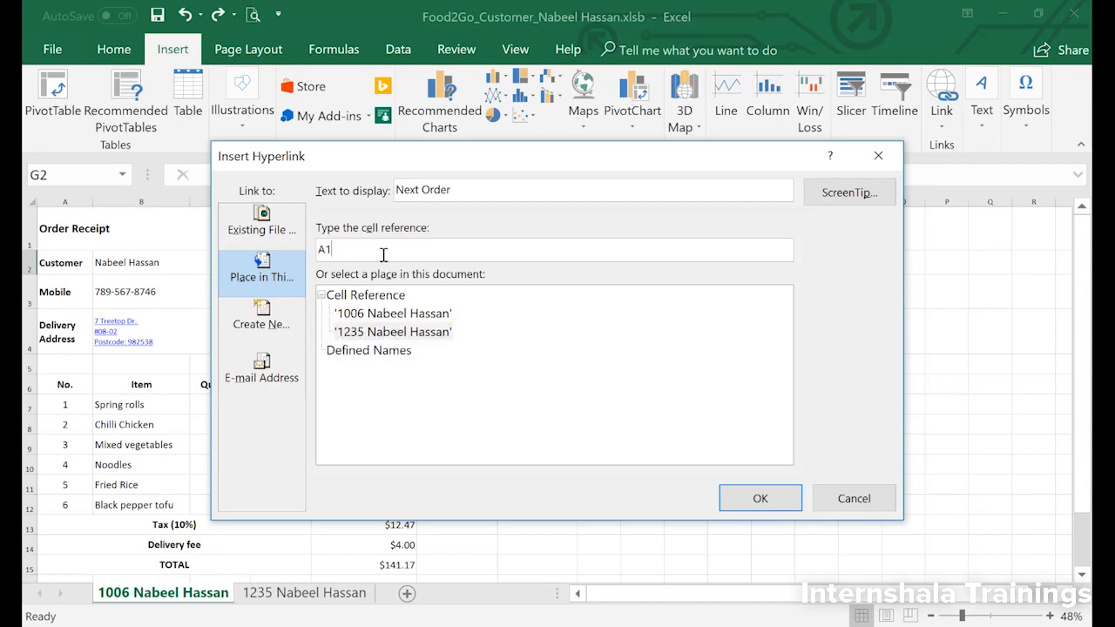
key("BackSpace")
key("BackSpace")
type("B2")
left_click(751, 498)
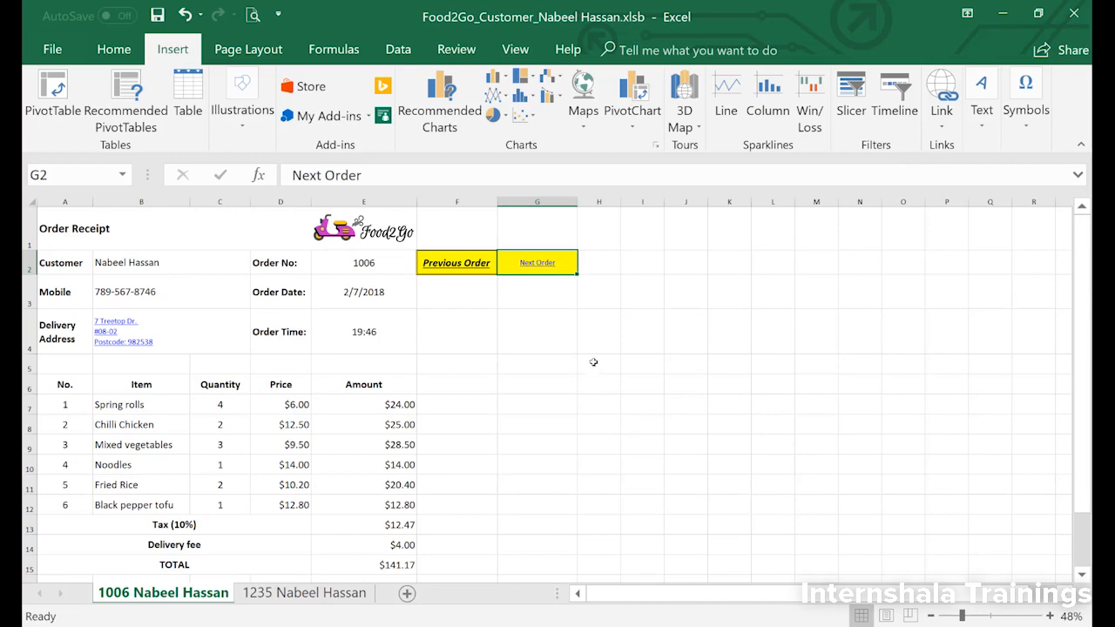
left_click(534, 267)
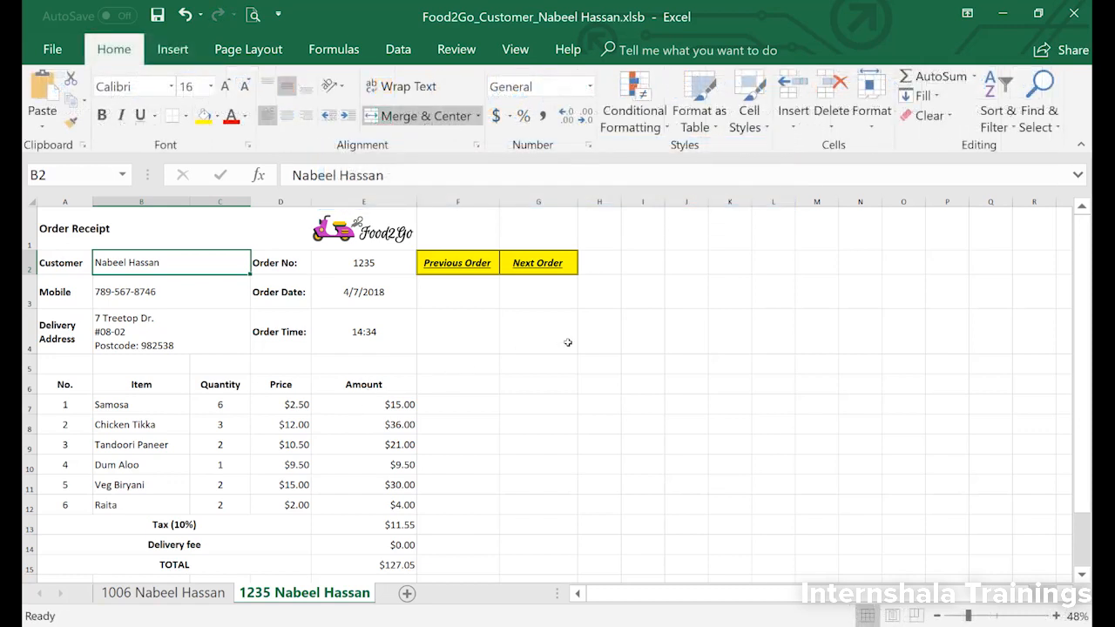
Step: Link the customer name on the receipt to the customer's e-mail address with the subject "Your Food2Go Order" and follow the link
left_click(171, 52)
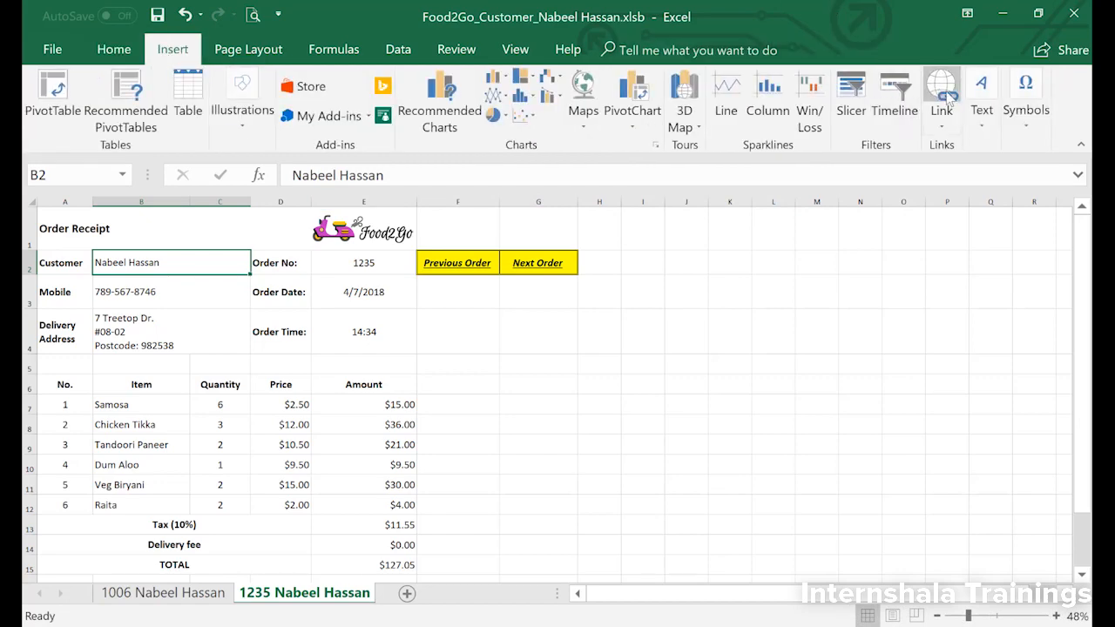
left_click(943, 92)
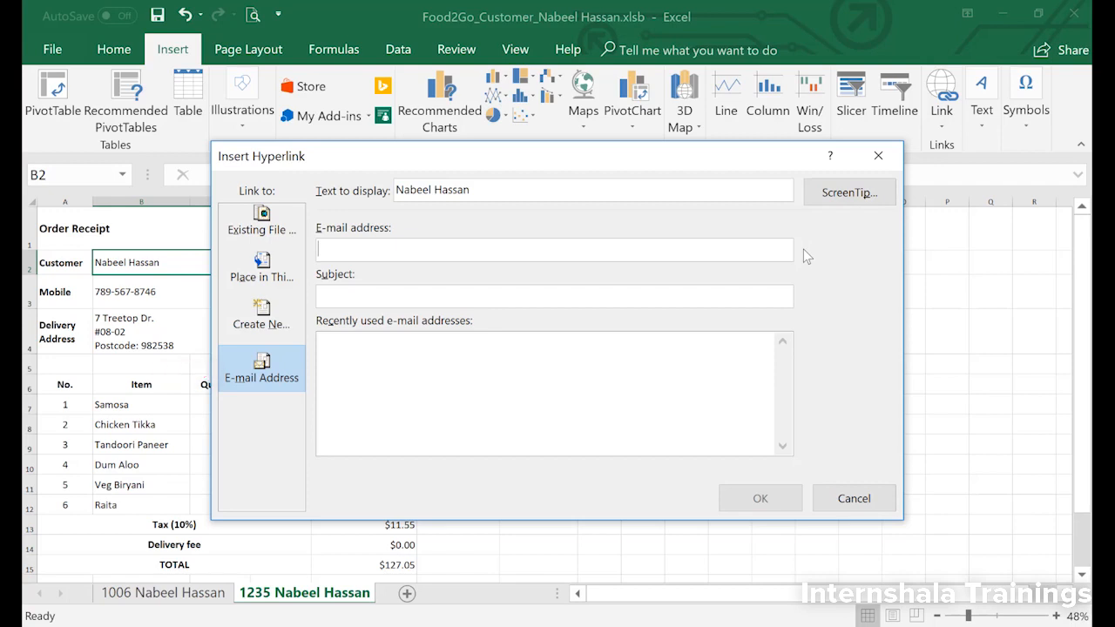
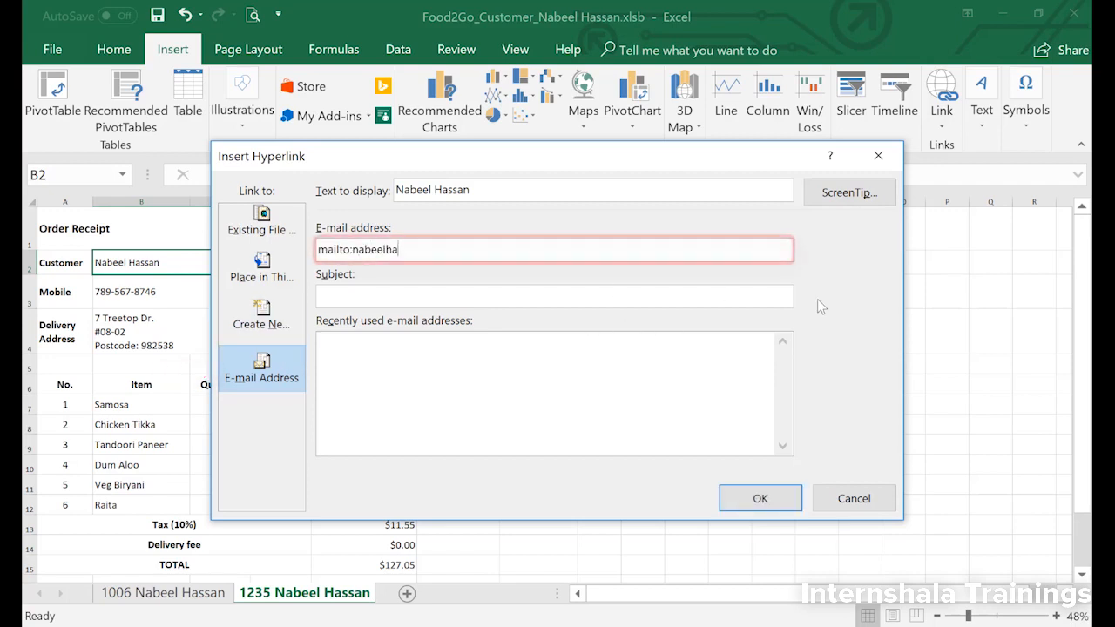
key("Tab")
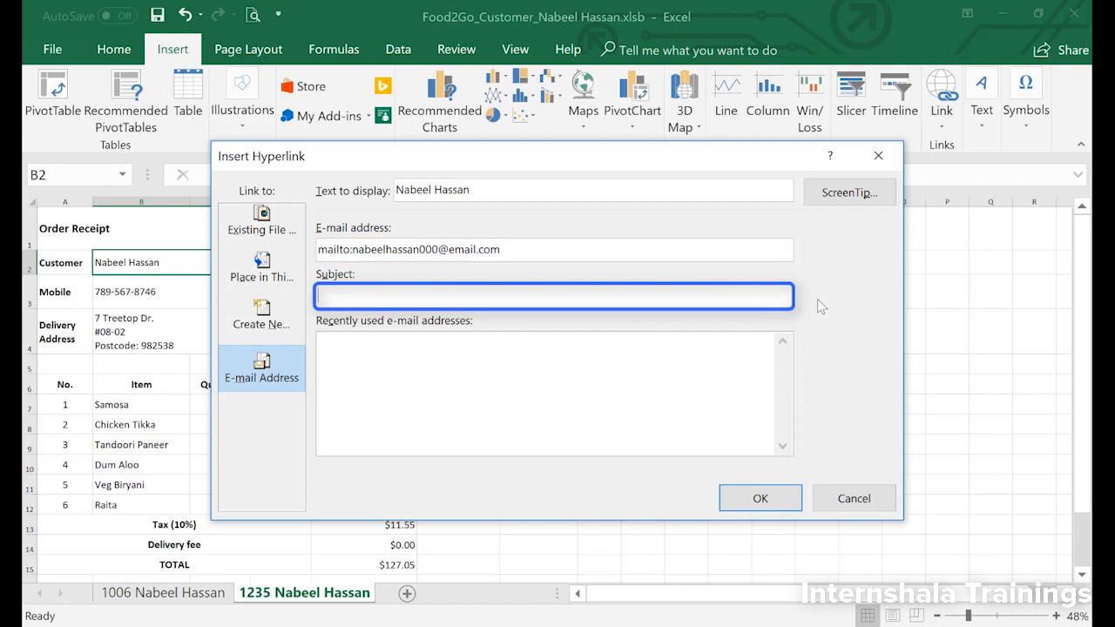
type("Your Foo")
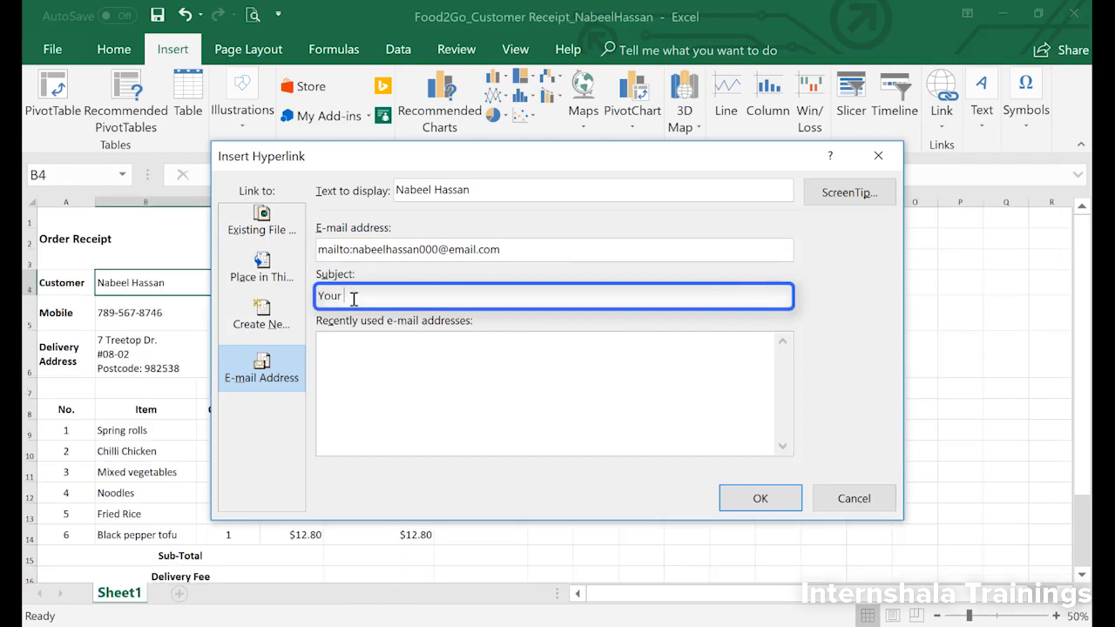
type("d2Go Order")
left_click(741, 498)
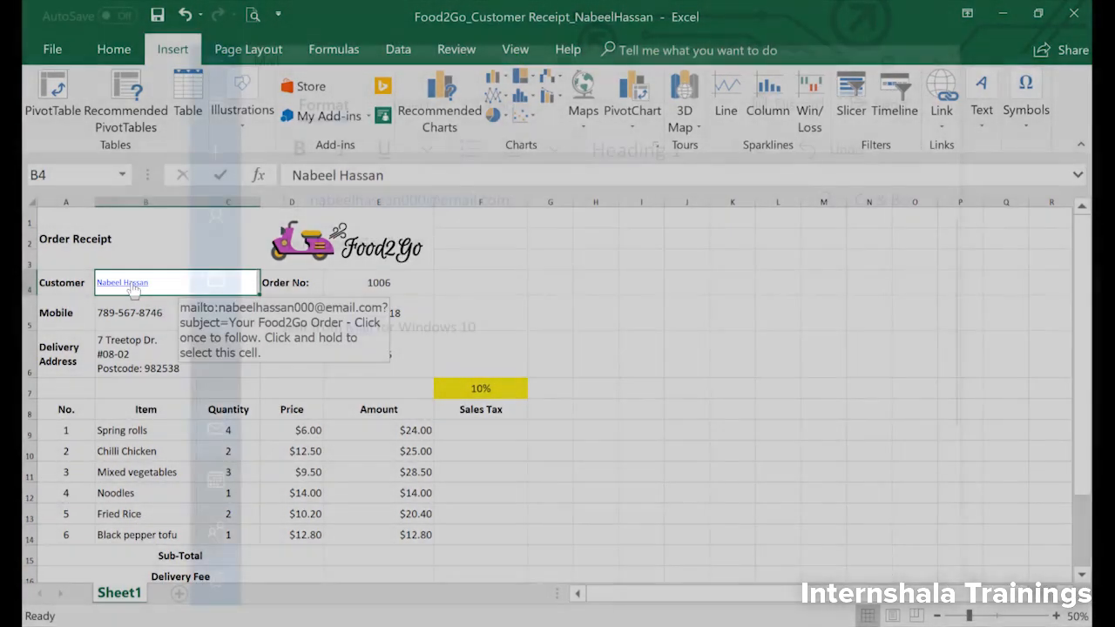
left_click(134, 284)
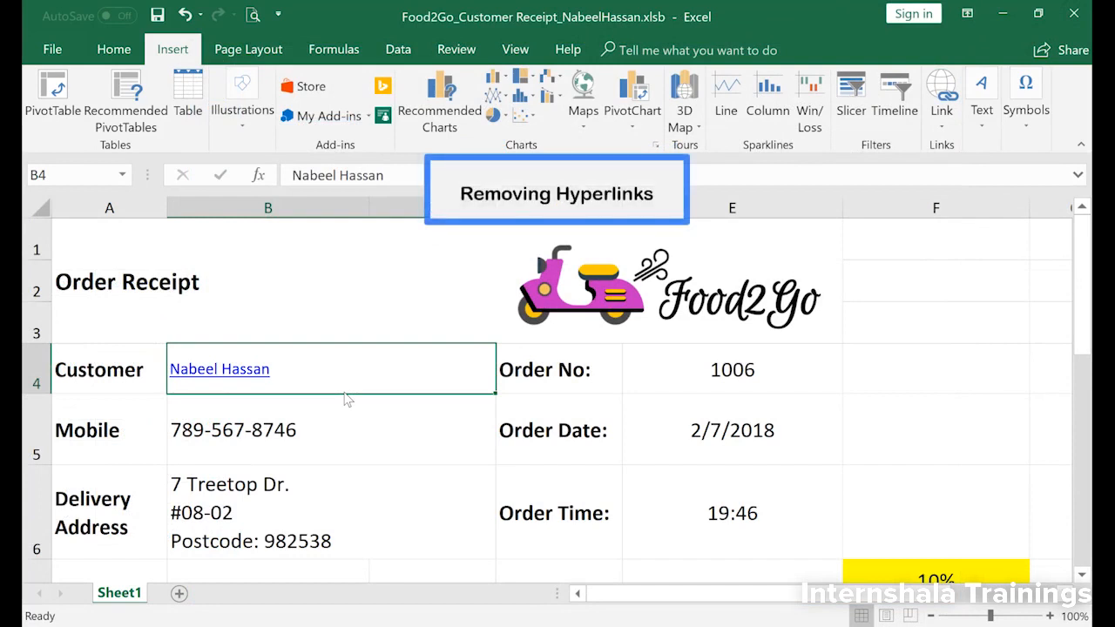
Step: Remove the hyperlink from the customer name in cell B4, and remove all hyperlinks from the entire Sheet1
right_click(300, 373)
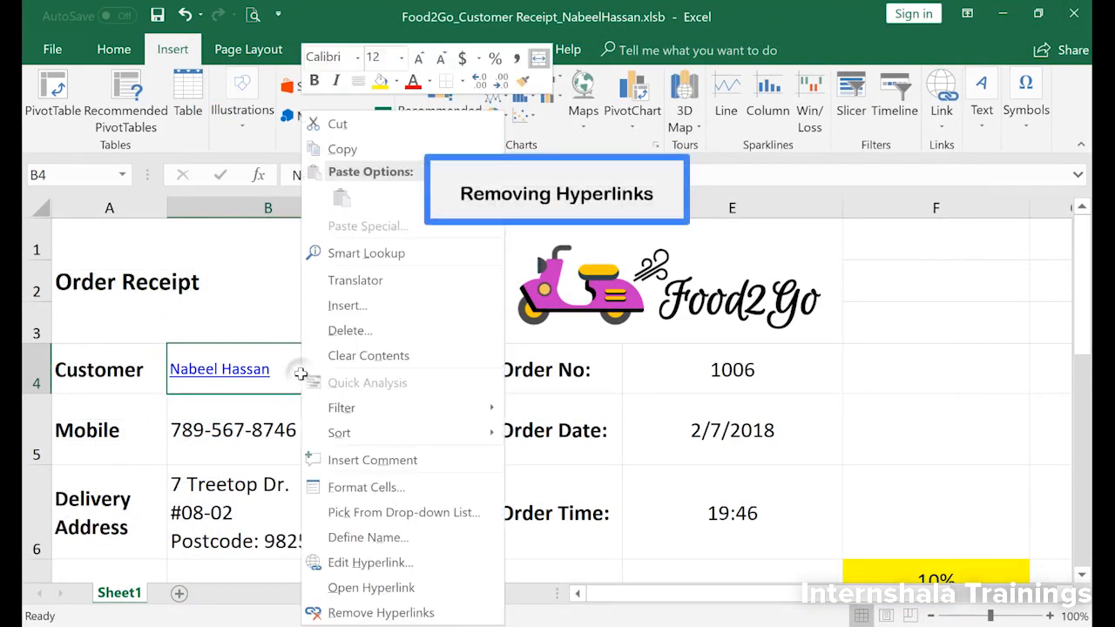
left_click(372, 613)
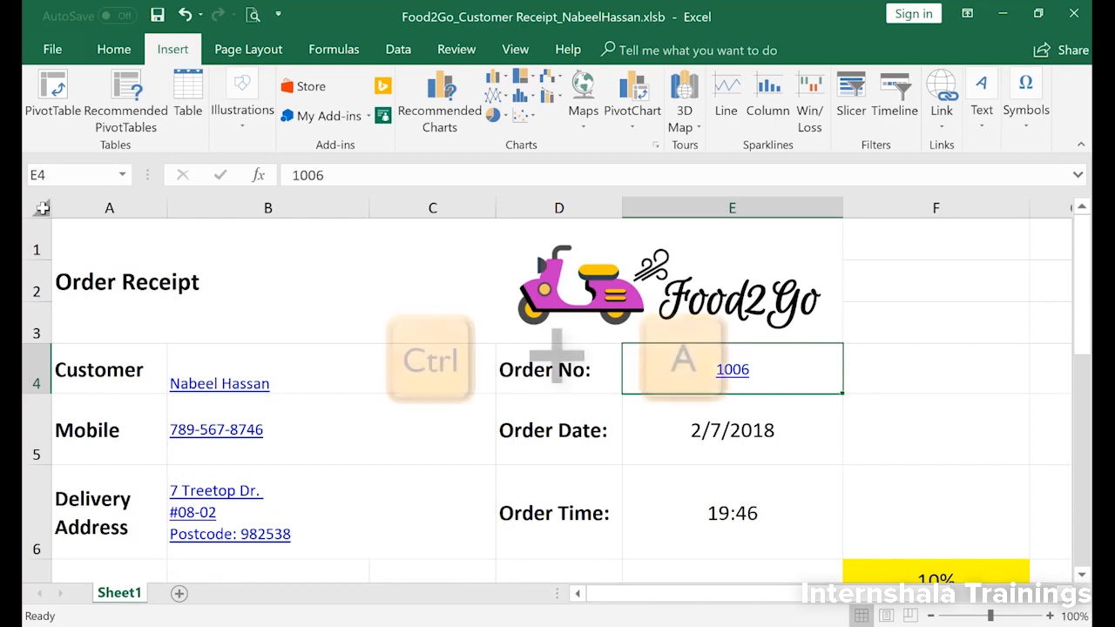
key("ctrl+a")
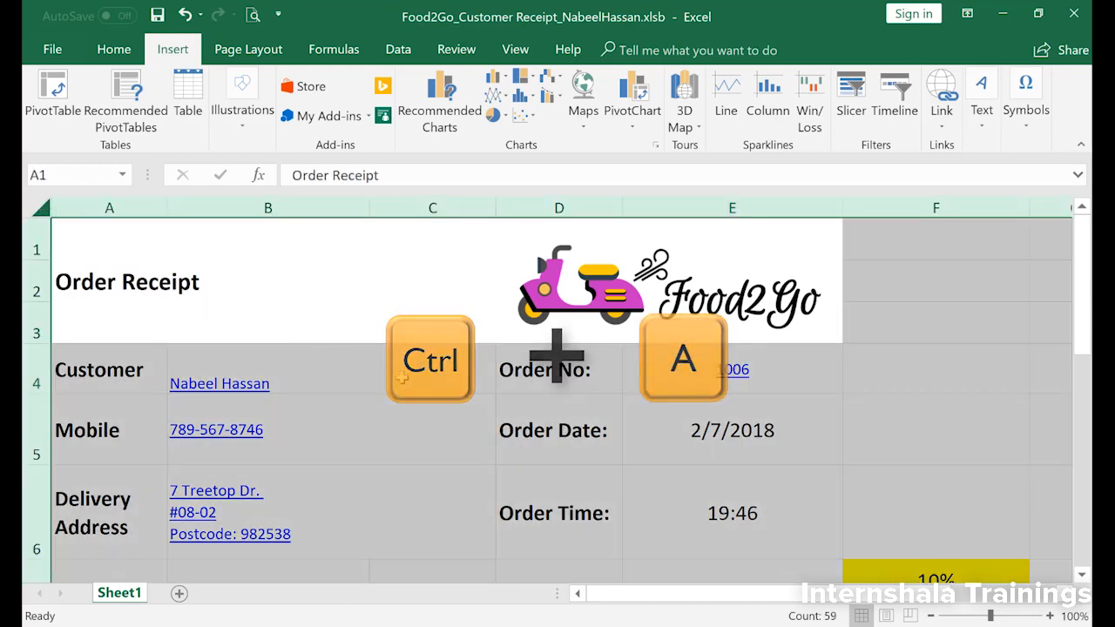
right_click(407, 380)
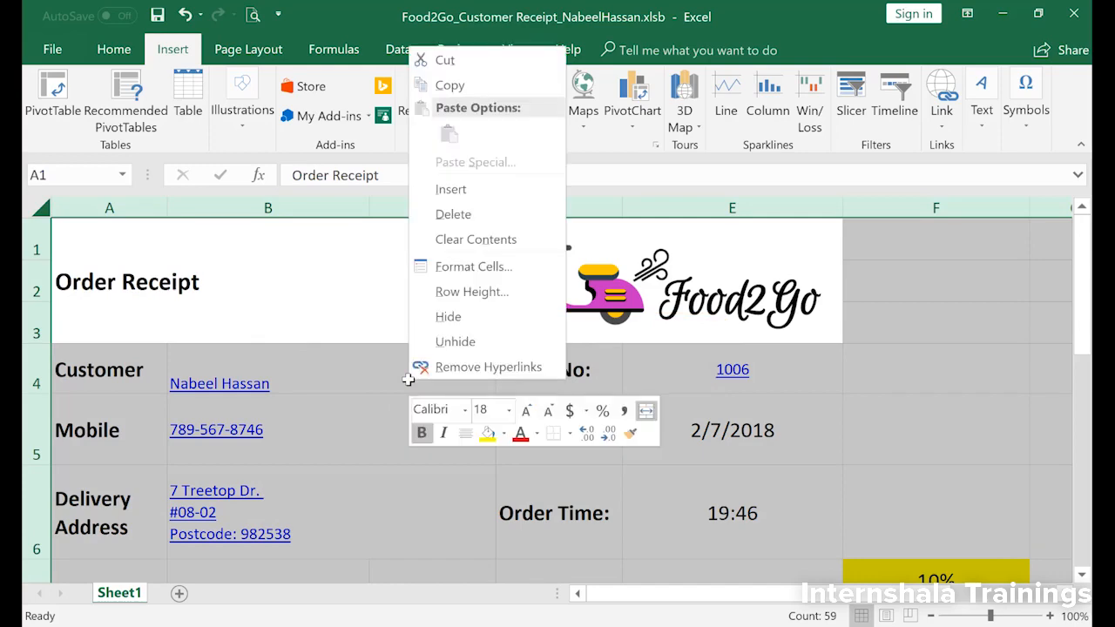
left_click(488, 367)
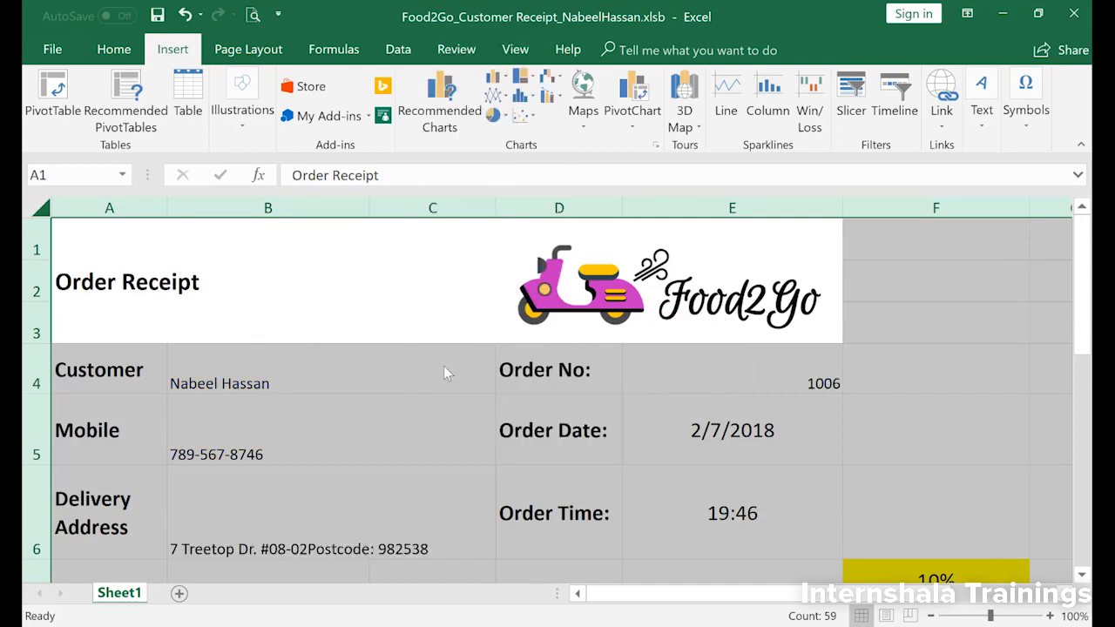